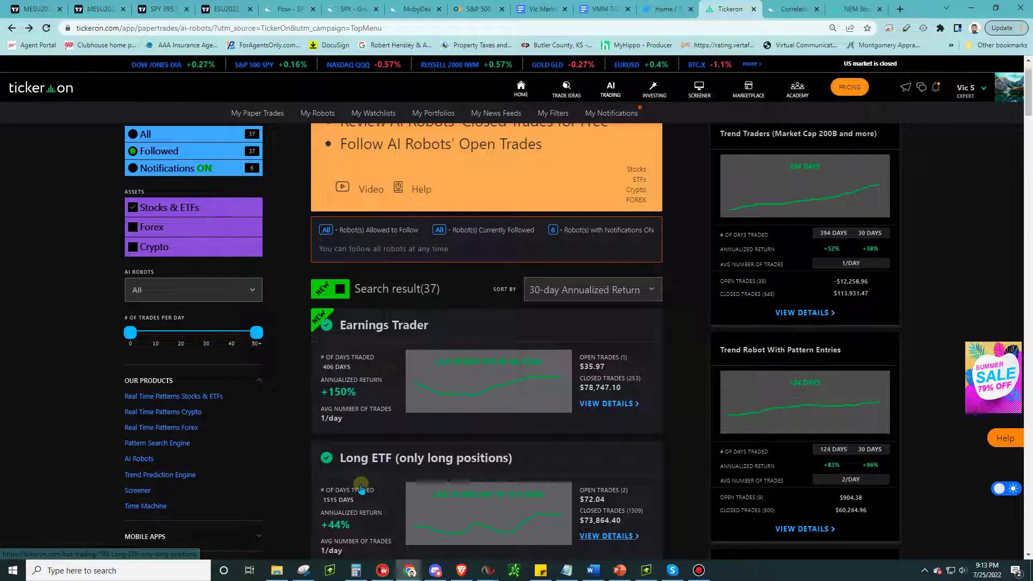
click(610, 404)
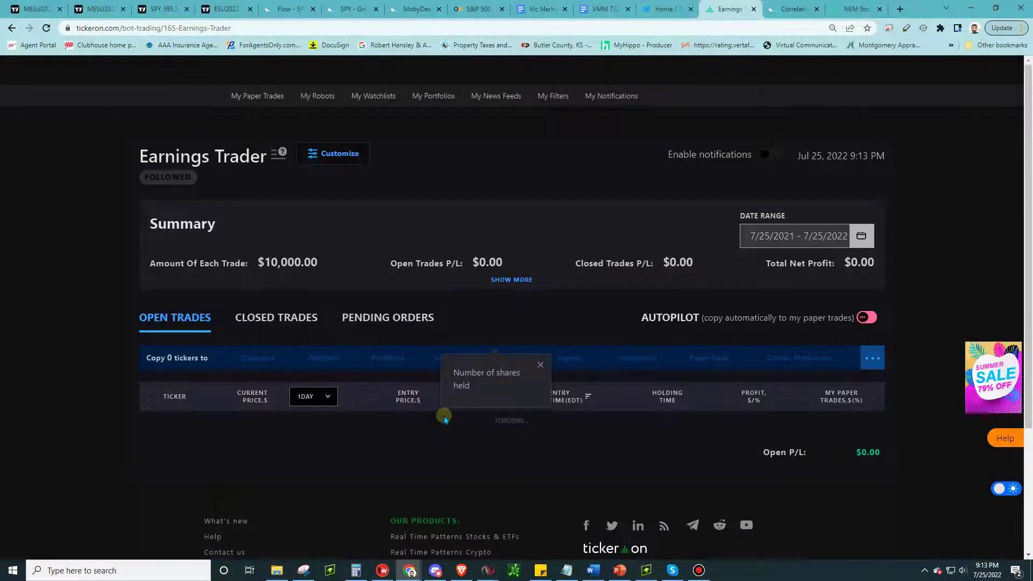
scroll(465, 440, down, 3)
scroll(466, 440, up, 2)
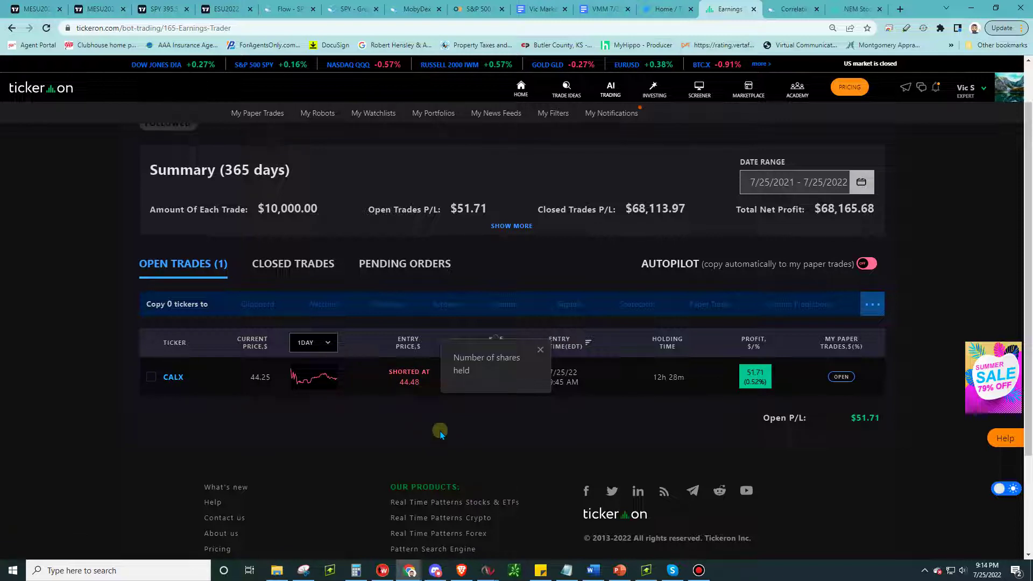
click(538, 347)
click(621, 349)
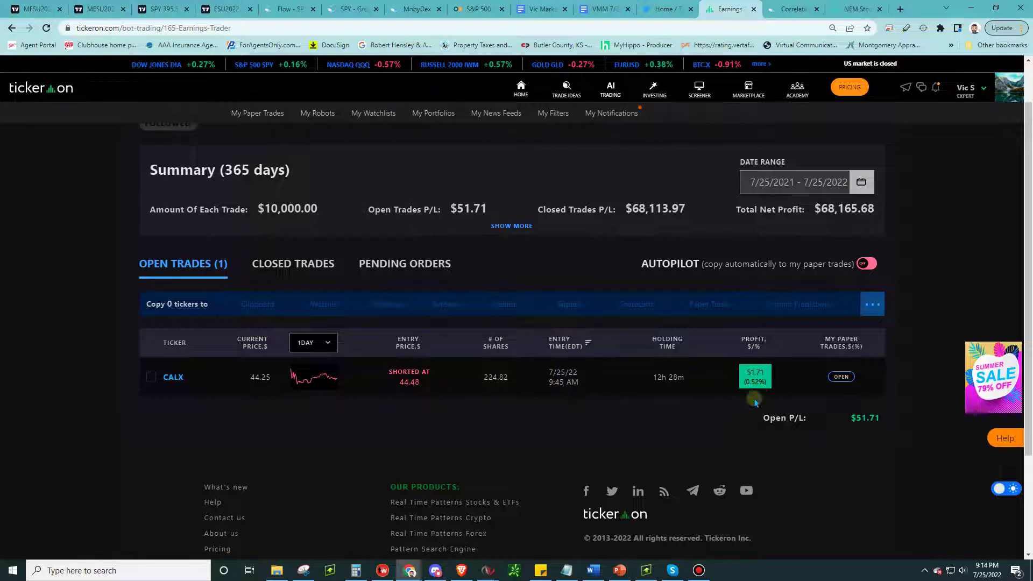
scroll(657, 386, up, 2)
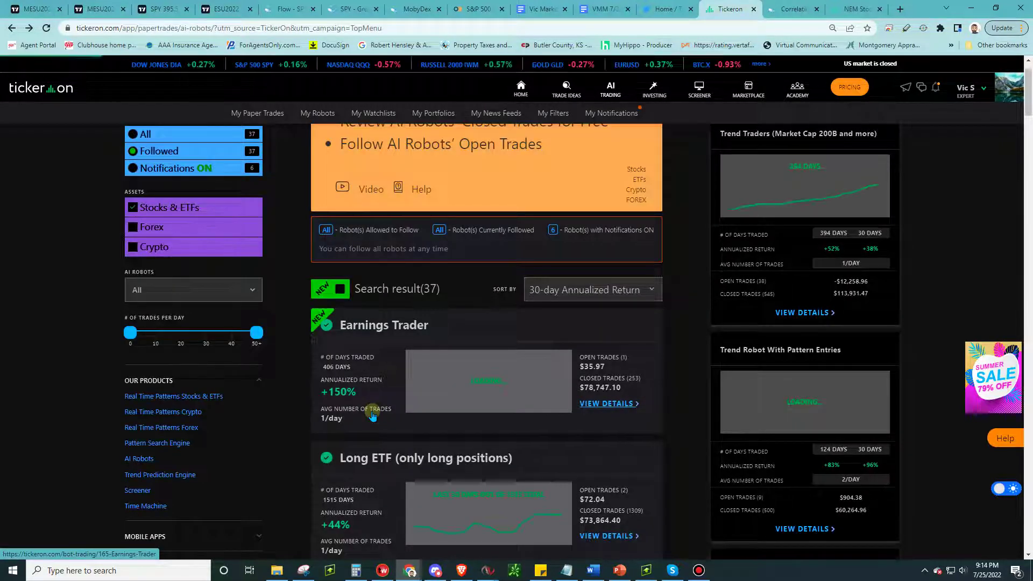
scroll(350, 415, down, 1)
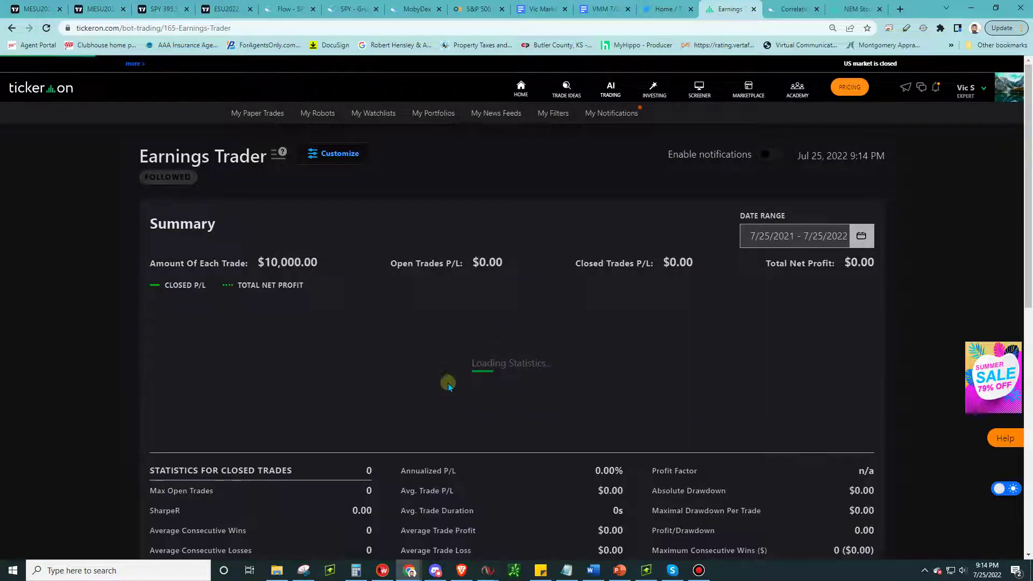
scroll(300, 377, down, 2)
scroll(436, 403, up, 2)
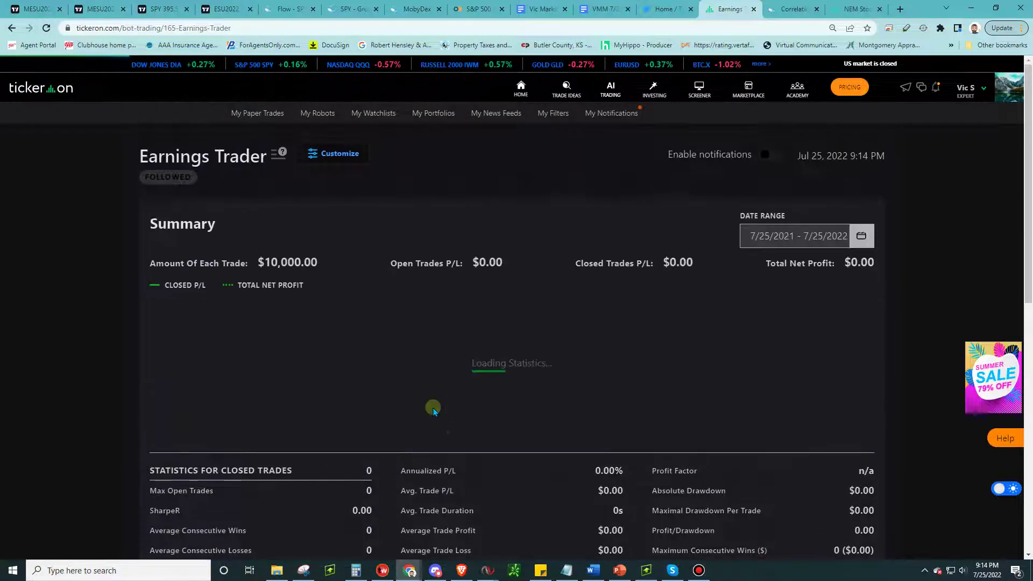
scroll(455, 447, down, 3)
scroll(456, 447, down, 3)
scroll(456, 446, down, 2)
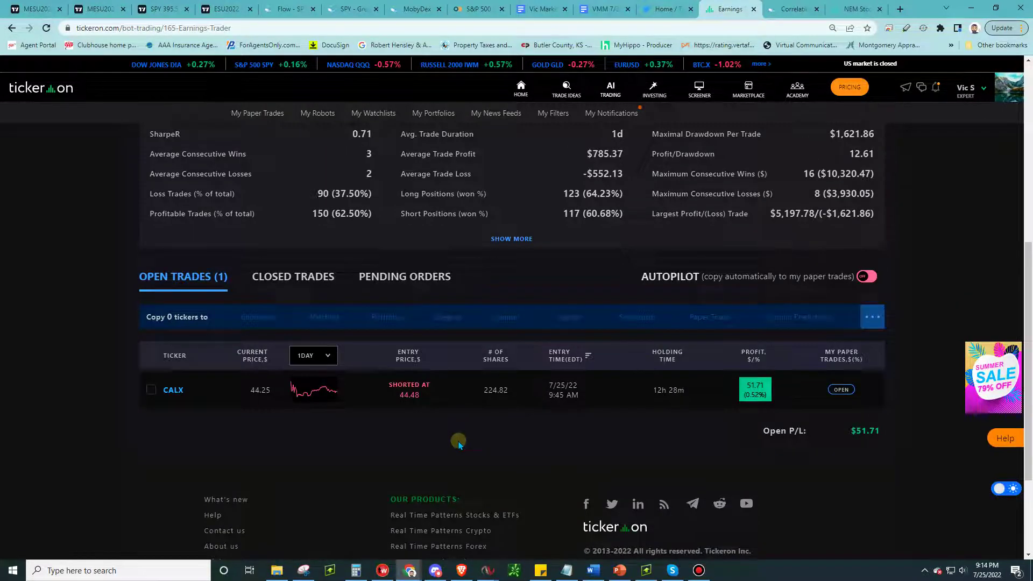
scroll(349, 428, up, 1)
scroll(349, 429, up, 2)
scroll(419, 408, up, 3)
scroll(428, 425, up, 3)
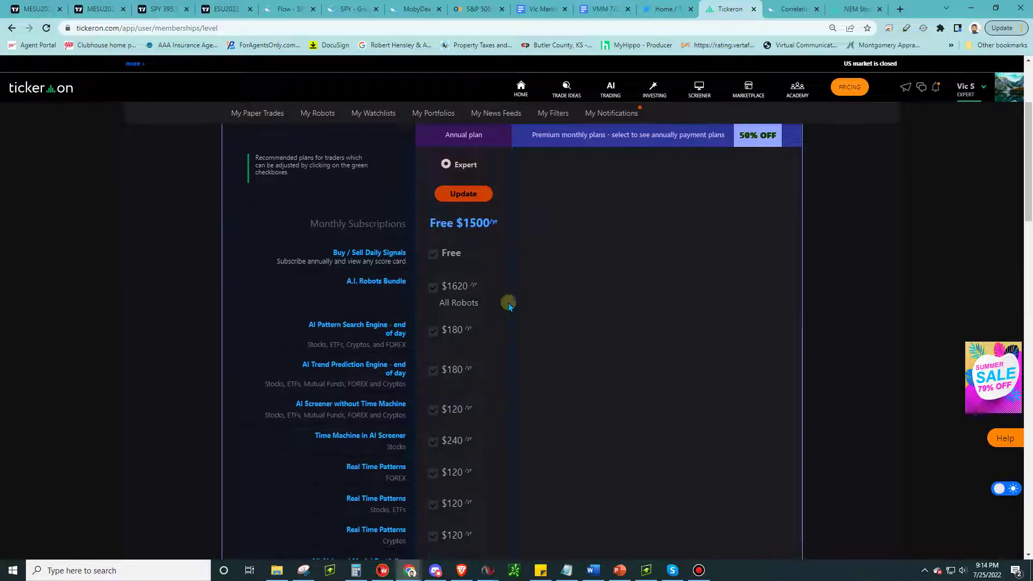
scroll(498, 292, up, 2)
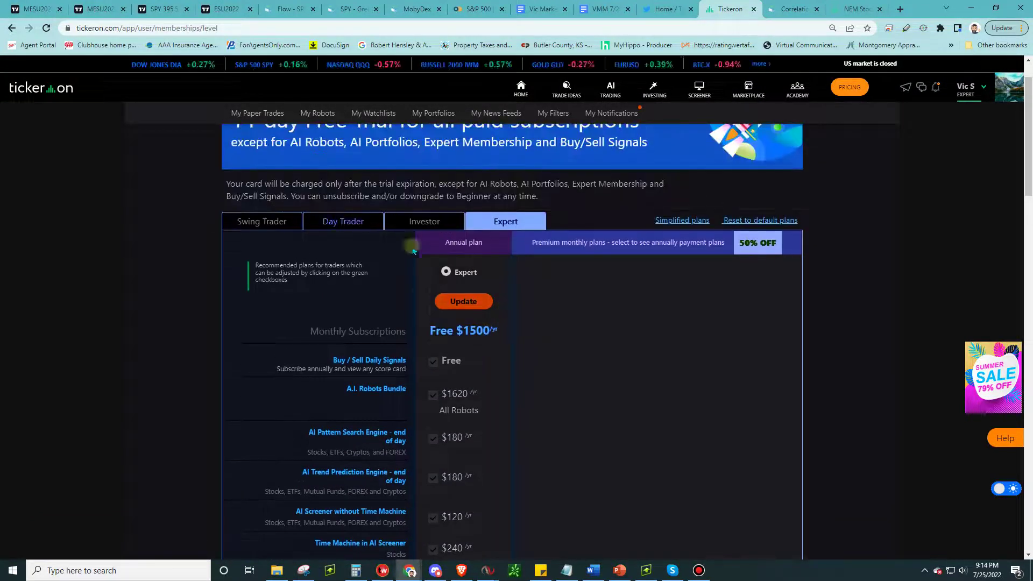
scroll(404, 290, down, 4)
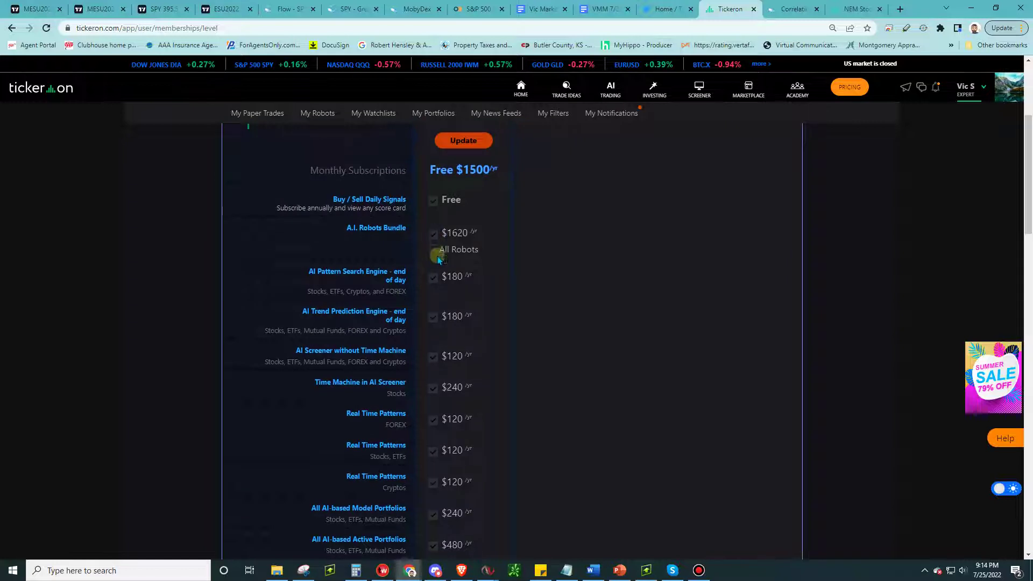
scroll(436, 242, up, 2)
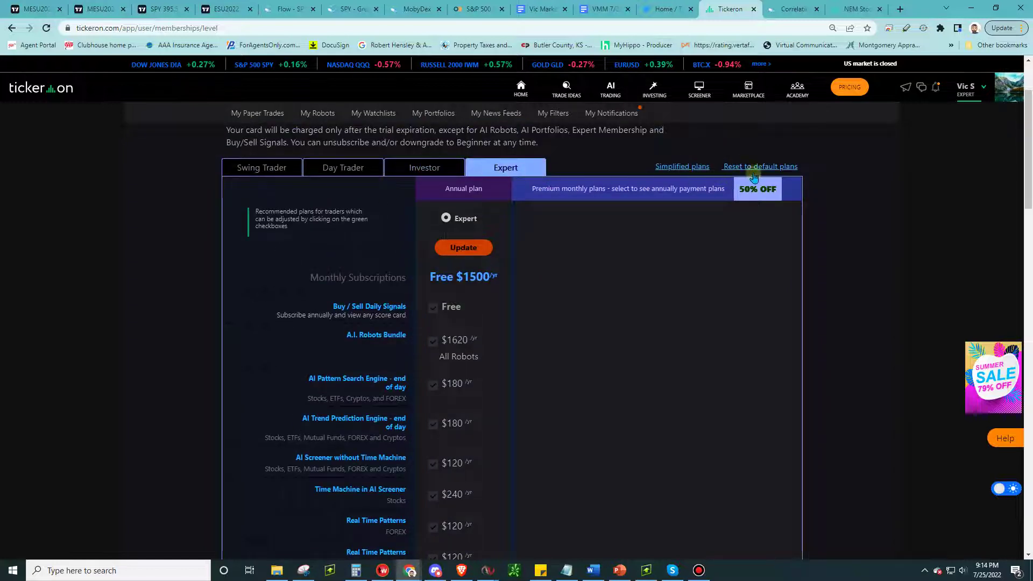
- Switch the pricing page to the simplified Investor, Swing Trader, Day Trader and Expert plan cards
click(682, 166)
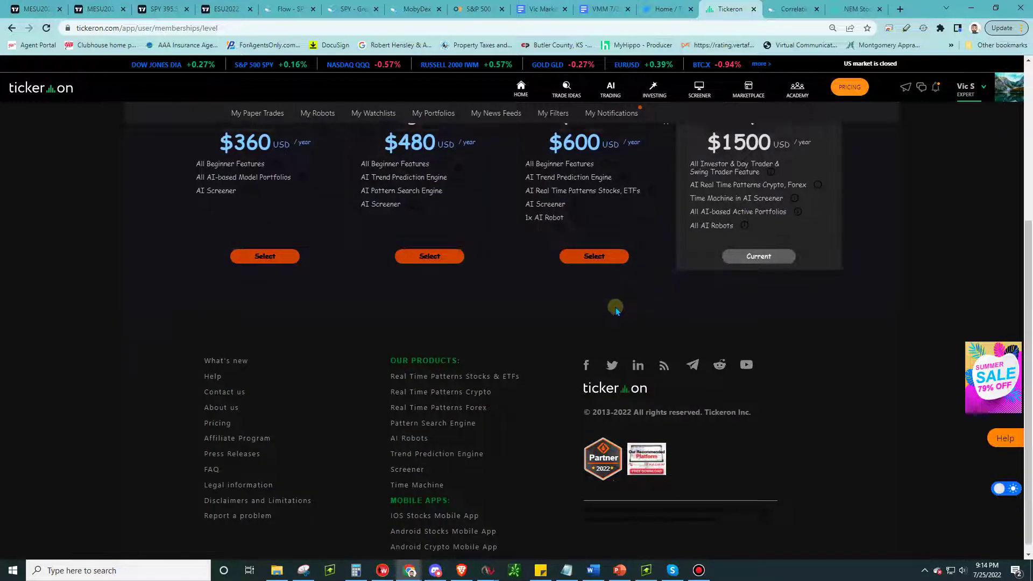
scroll(565, 324, up, 2)
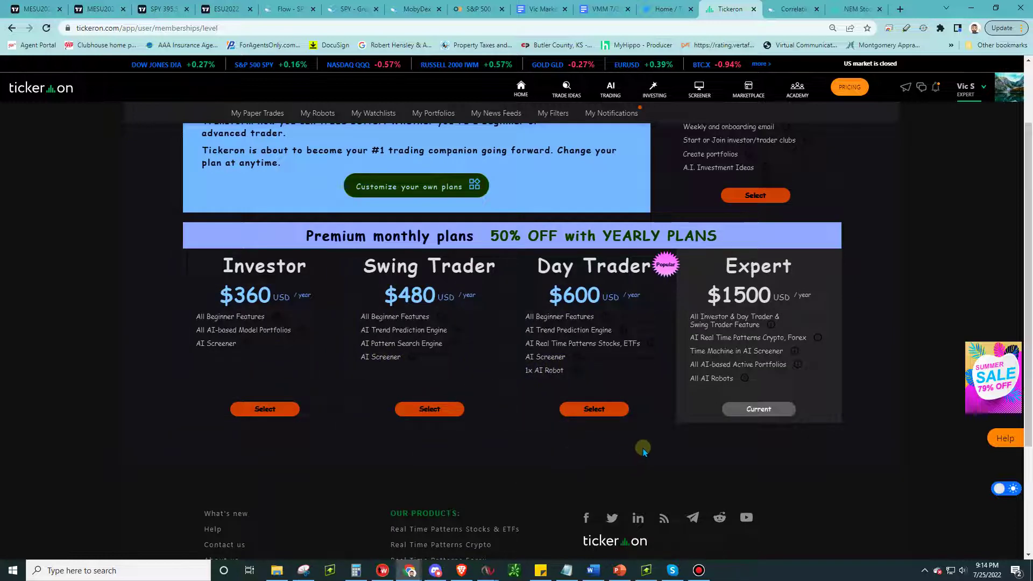
scroll(645, 449, up, 2)
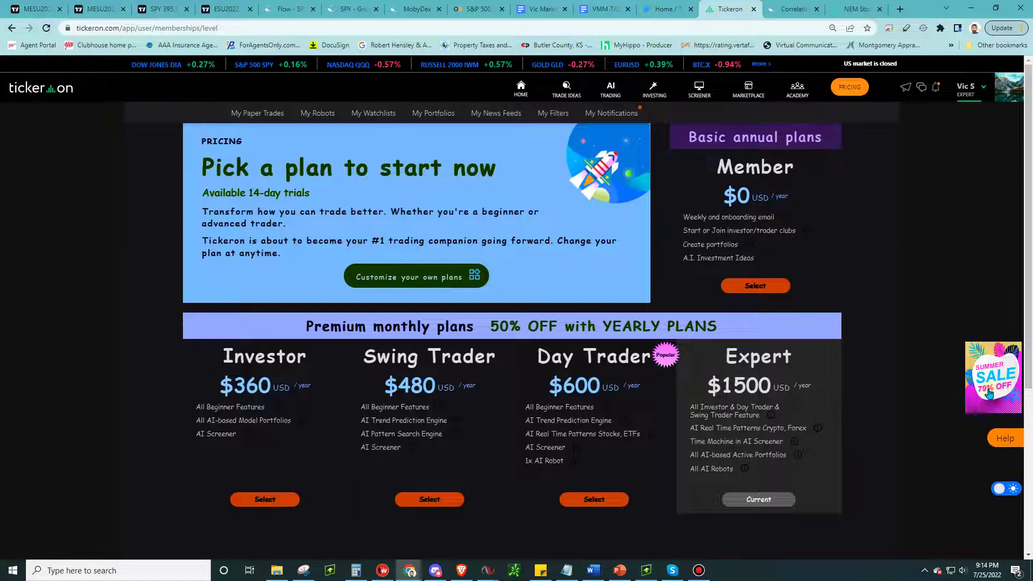
scroll(626, 436, down, 1)
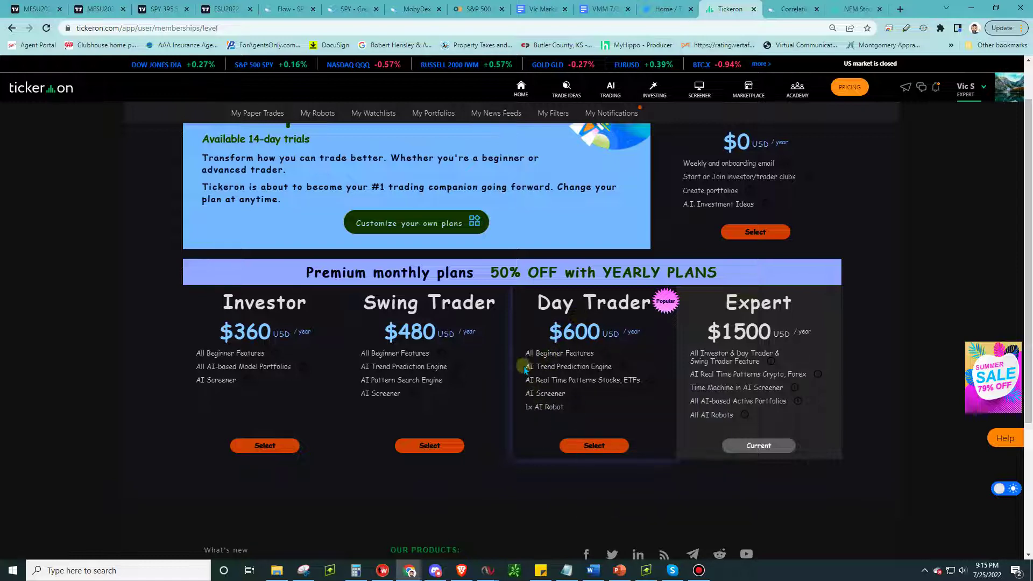
drag(523, 365, 610, 382)
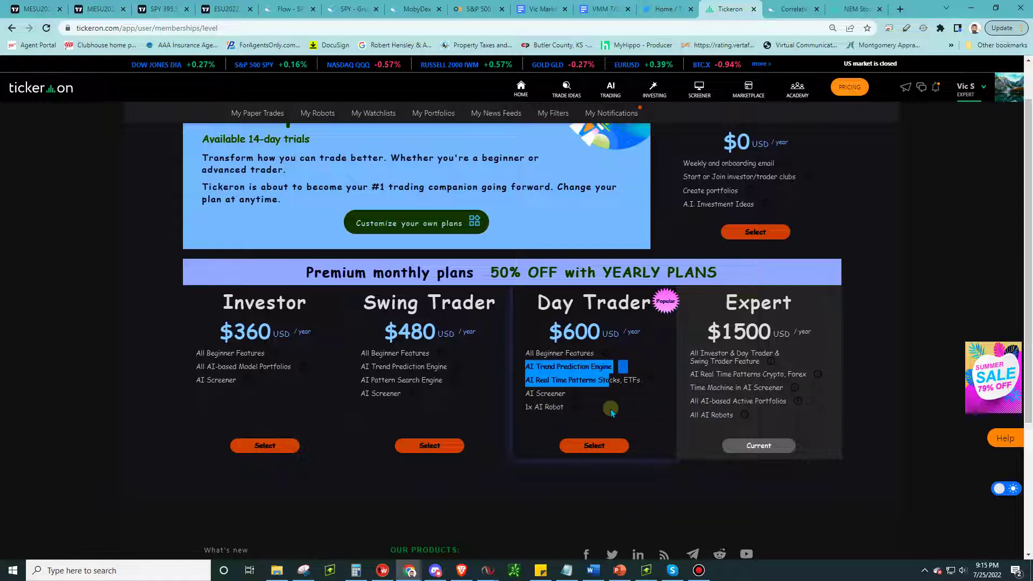
- Highlight the Day Trader card's Real Time Patterns line, then the 1x AI Robot line
click(565, 400)
drag(537, 380, 595, 383)
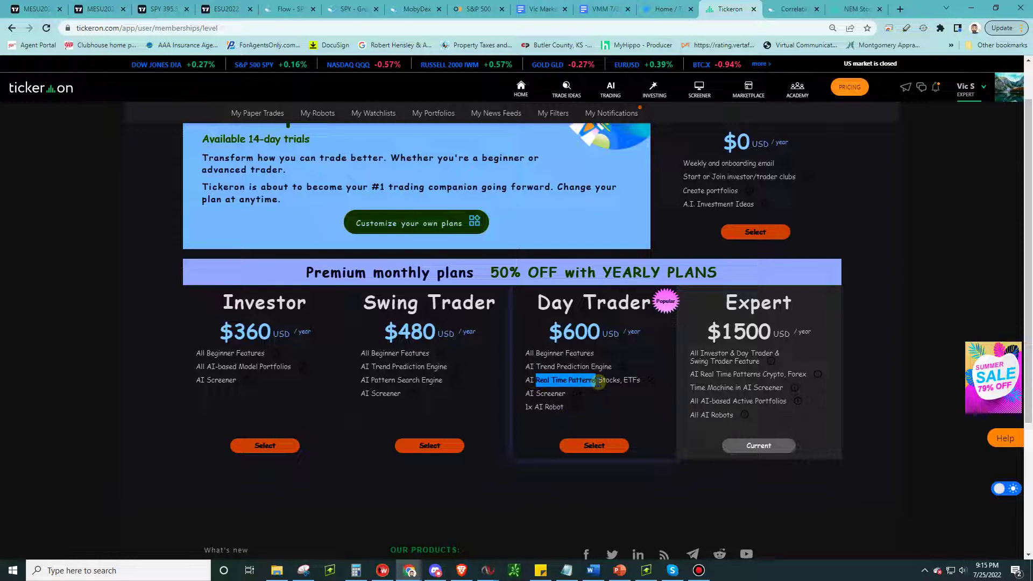
drag(535, 394, 557, 408)
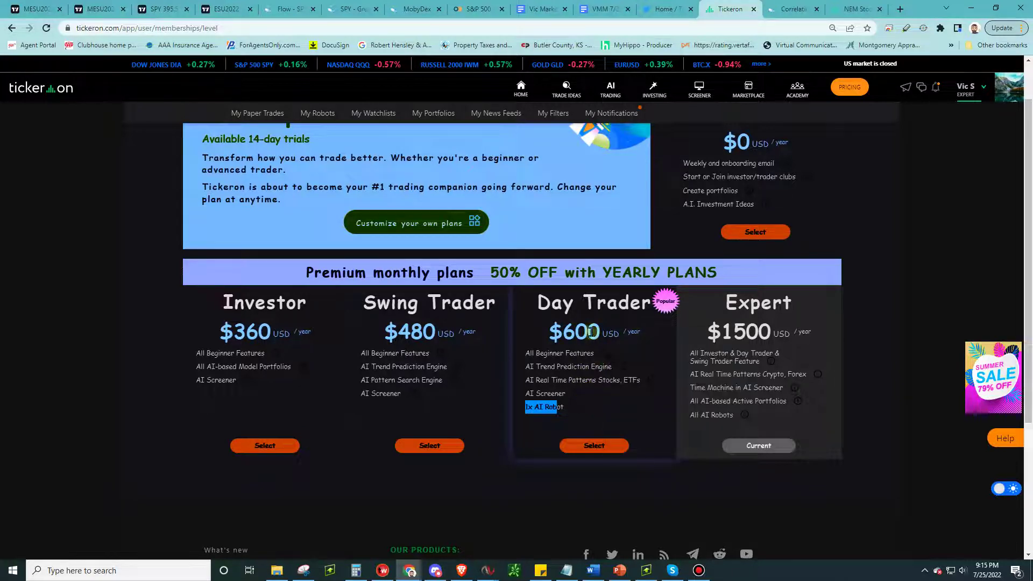
scroll(609, 411, down, 1)
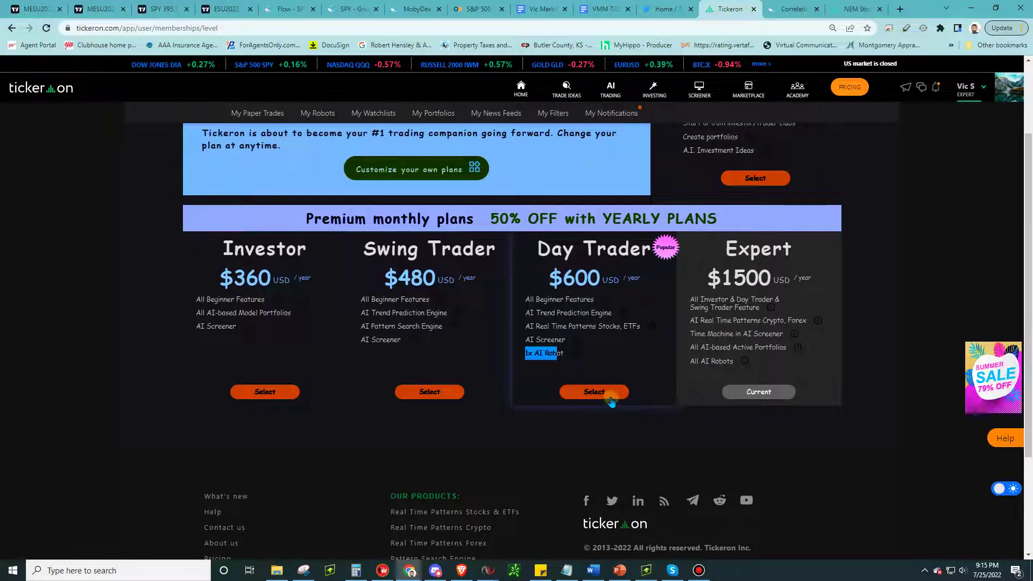
scroll(591, 352, up, 2)
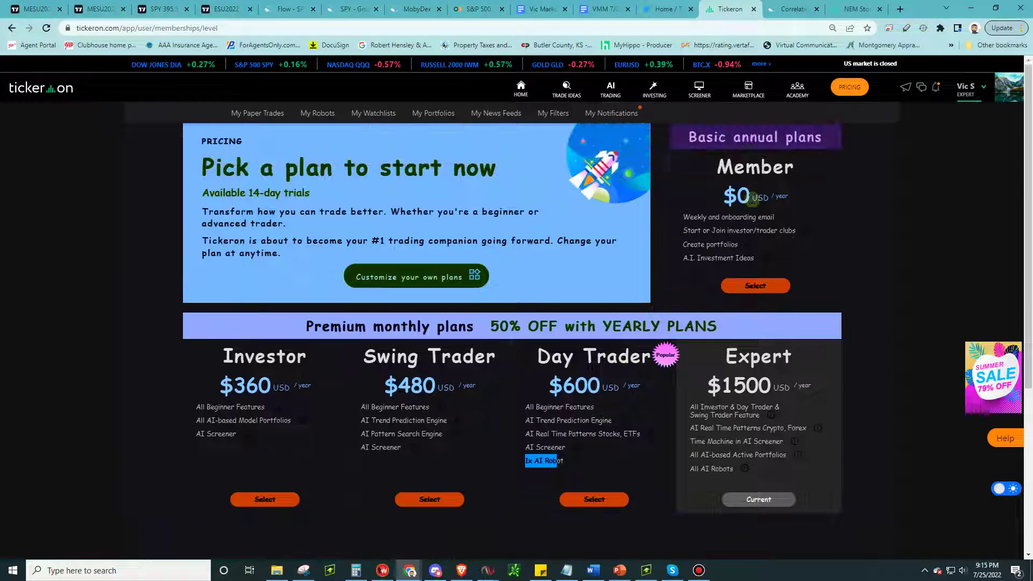